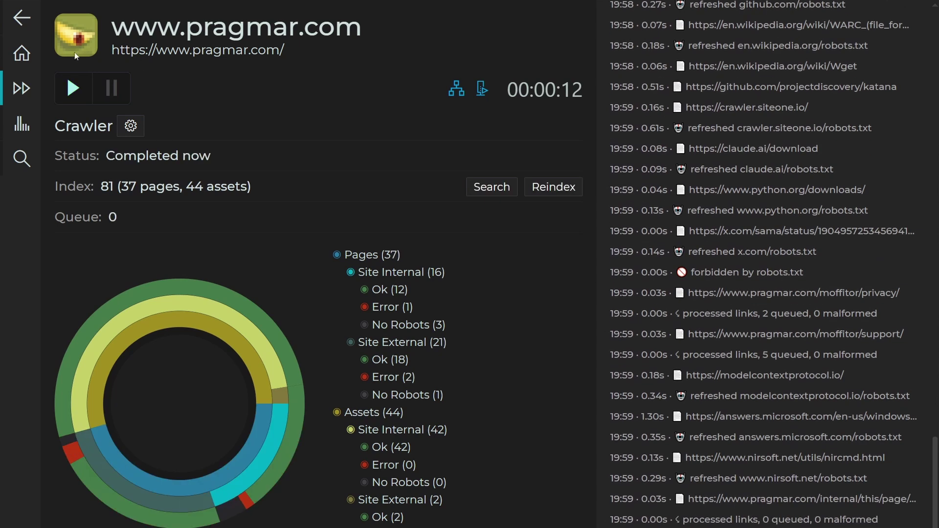
Open the options page and review the MCP Server / Claude Integration configuration under Advanced
left_click(22, 53)
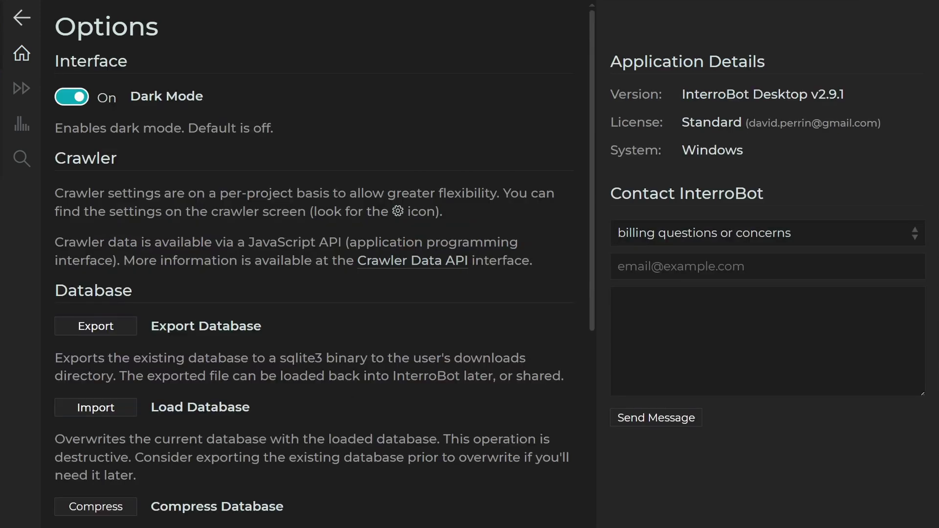
scroll(393, 323, "down", 10)
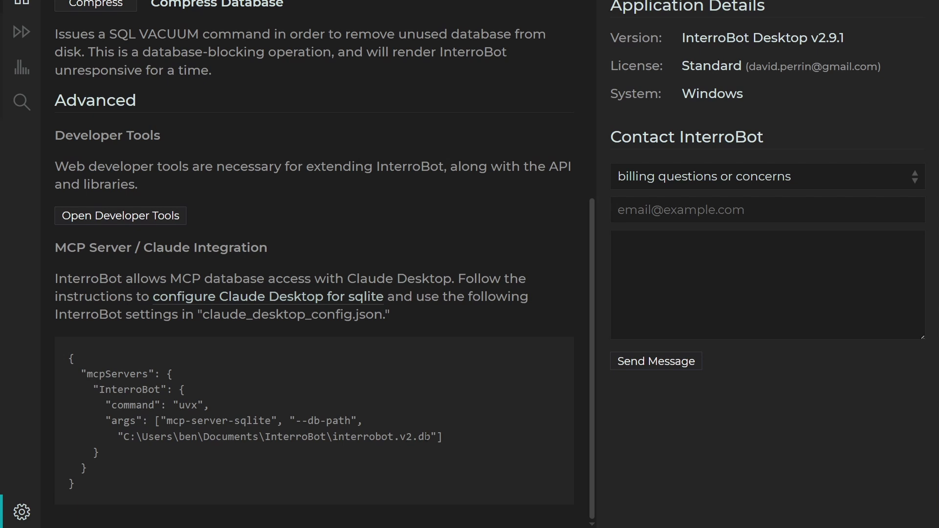
scroll(440, 428, "up", 1)
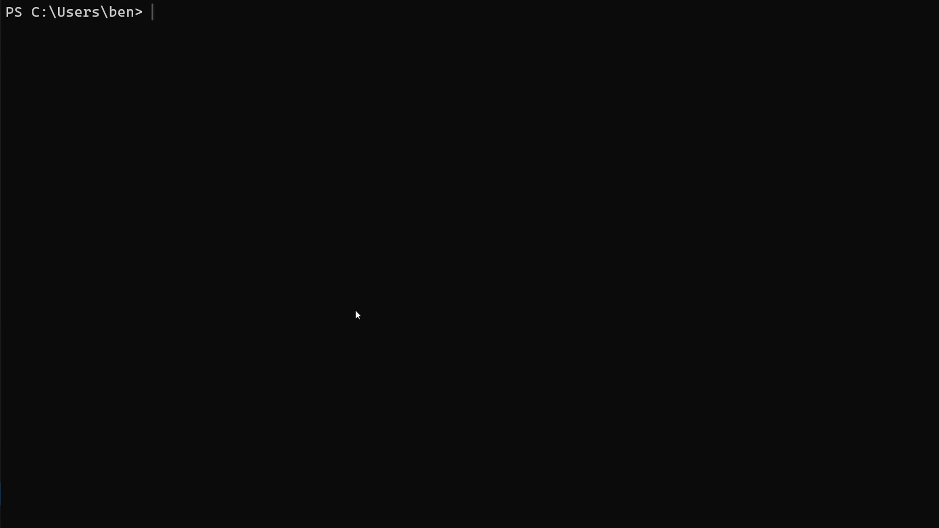
In PowerShell, check the installed Python version and install the mcp-server-webcrawl package with pip
type("python --version")
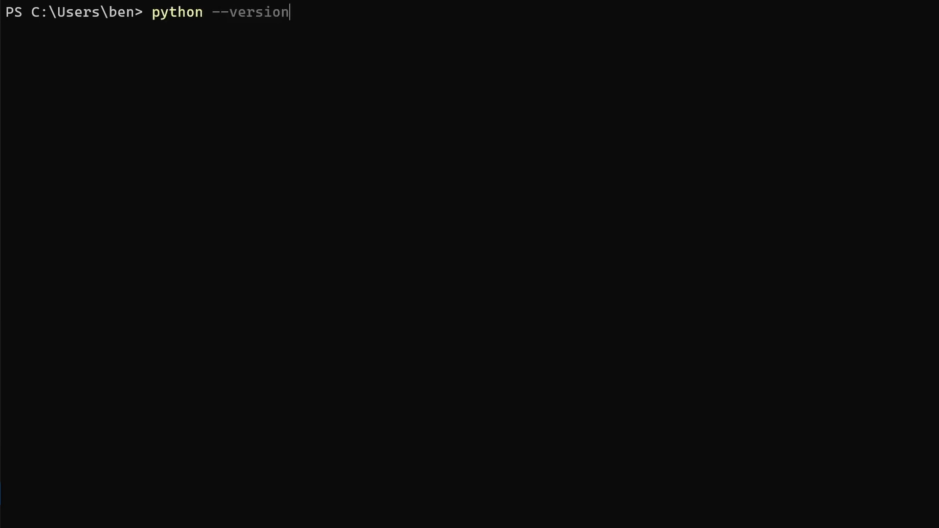
key("Return")
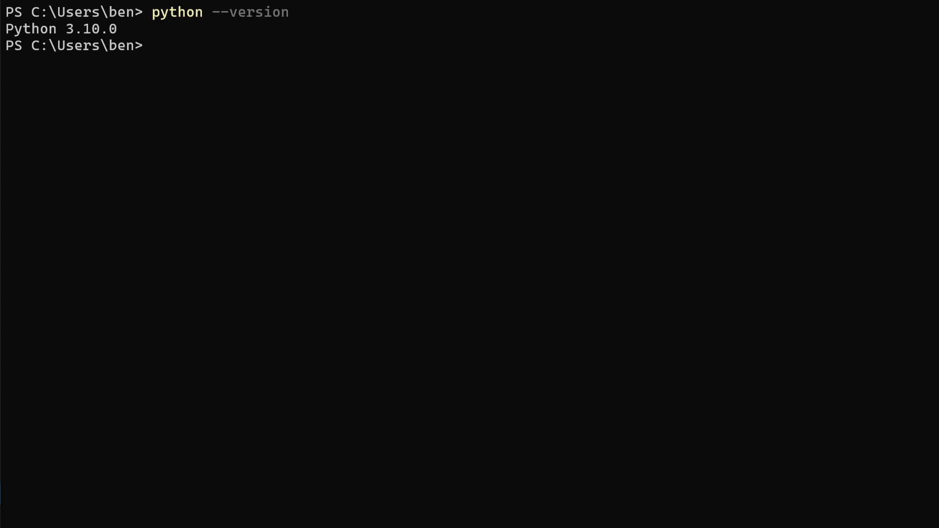
type("pip insta")
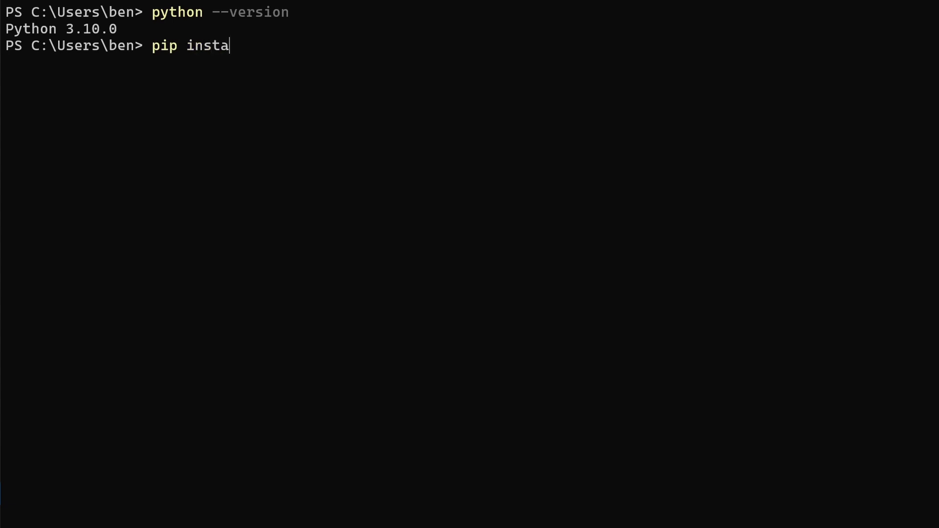
type("ll mcp-server-webv")
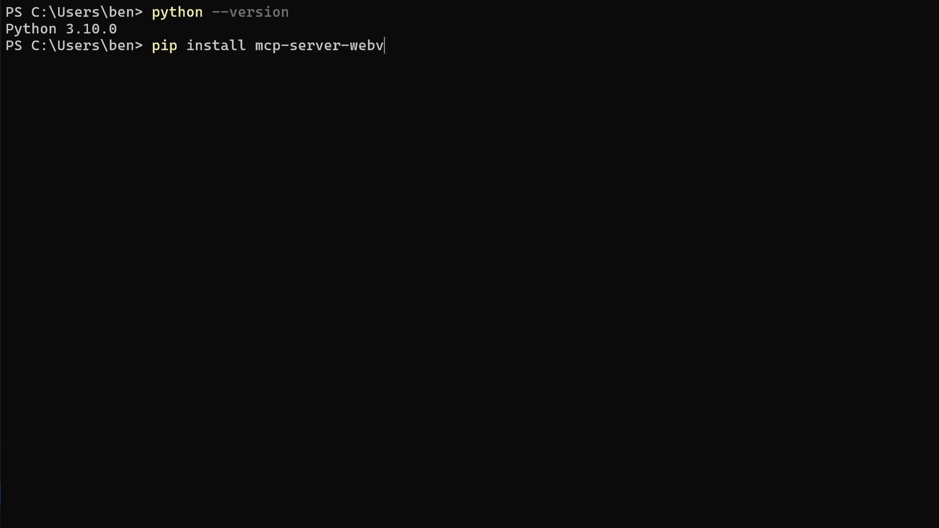
key("BackSpace")
type("crawl")
key("Return")
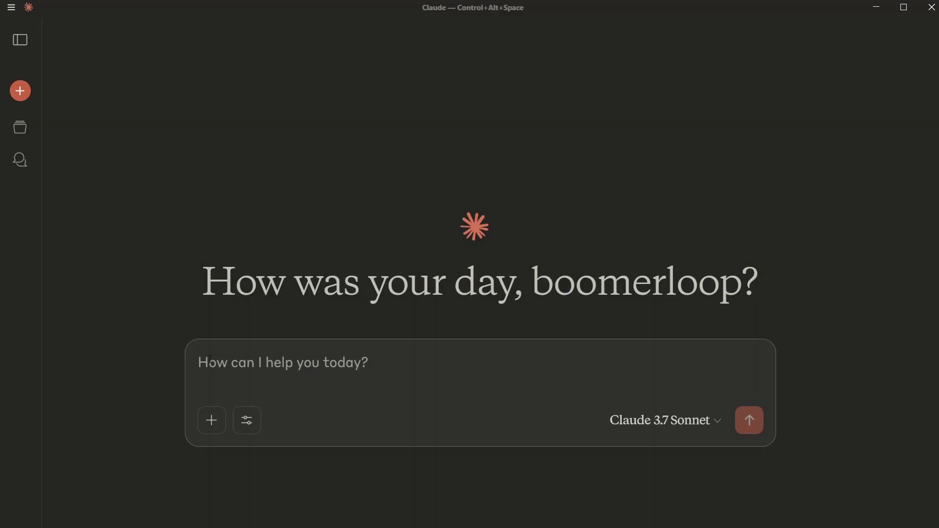
From Claude Desktop's settings, open claude_desktop_config.json in VS Code and save it with an interrobot server entry using mcp-server-webcrawl
left_click(11, 8)
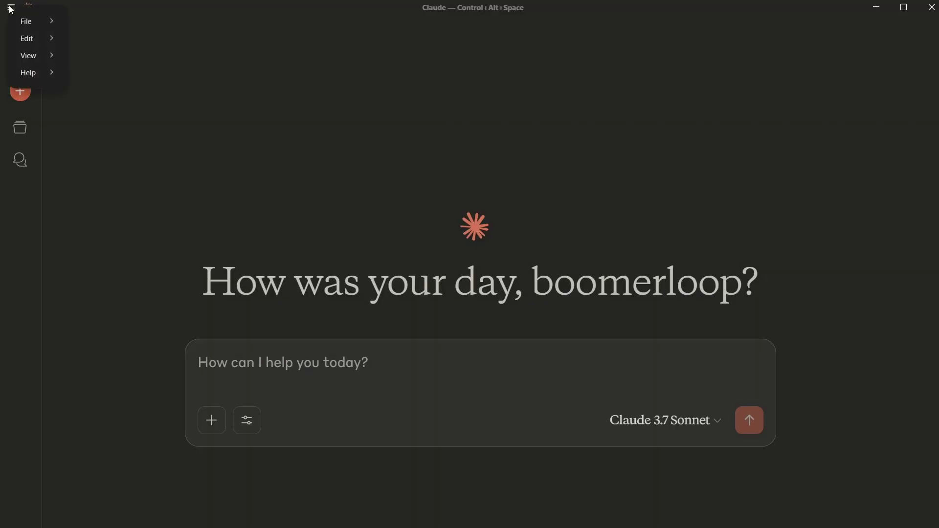
mouse_move(25, 21)
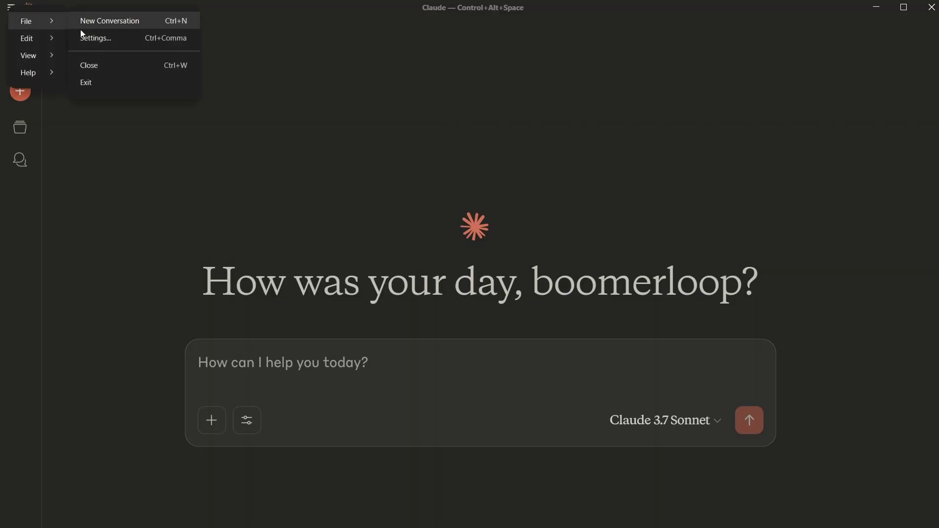
left_click(129, 42)
left_click(247, 128)
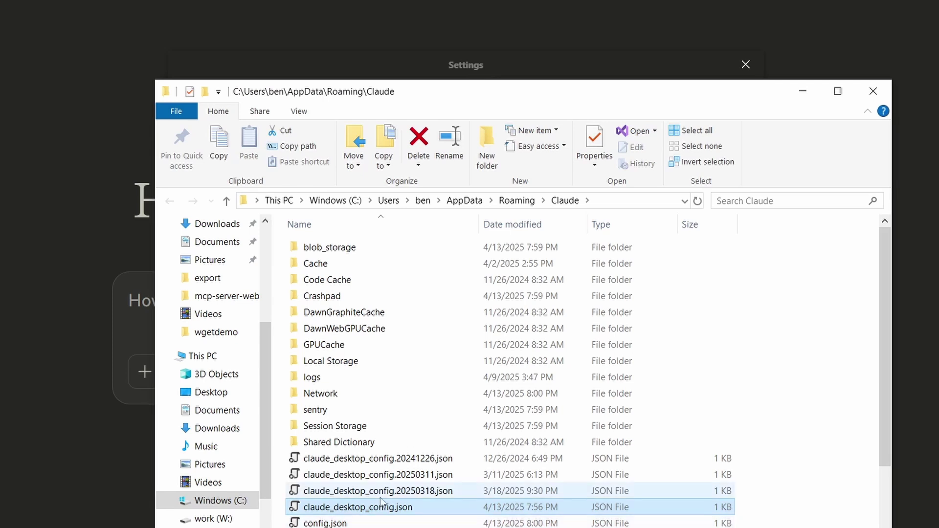
right_click(382, 511)
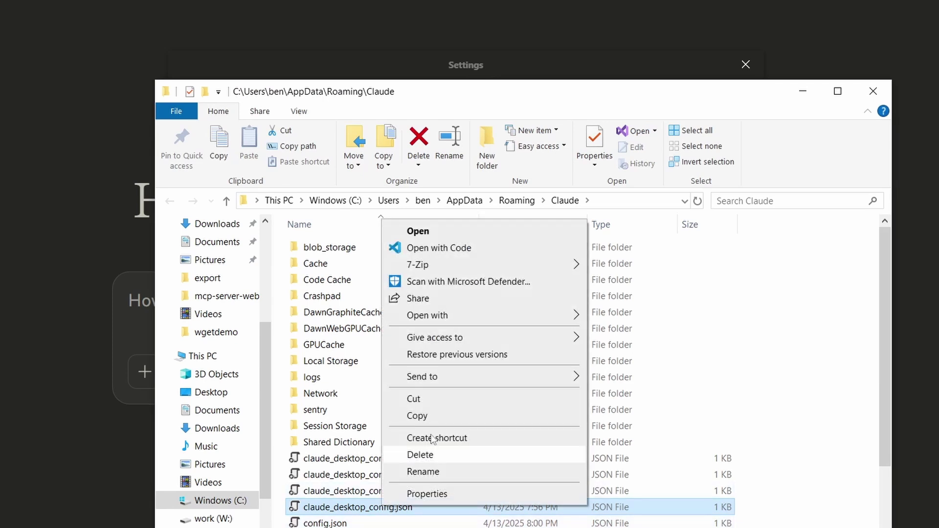
left_click(482, 249)
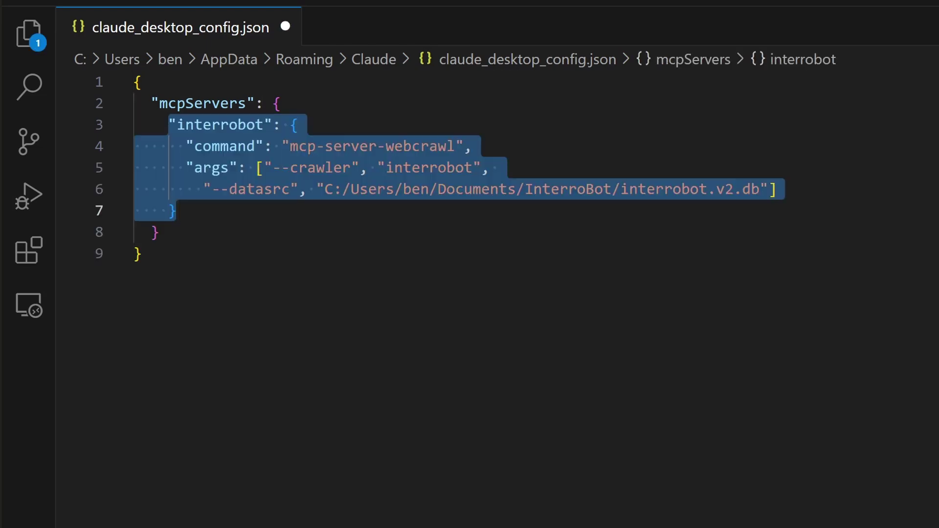
key("ctrl+s")
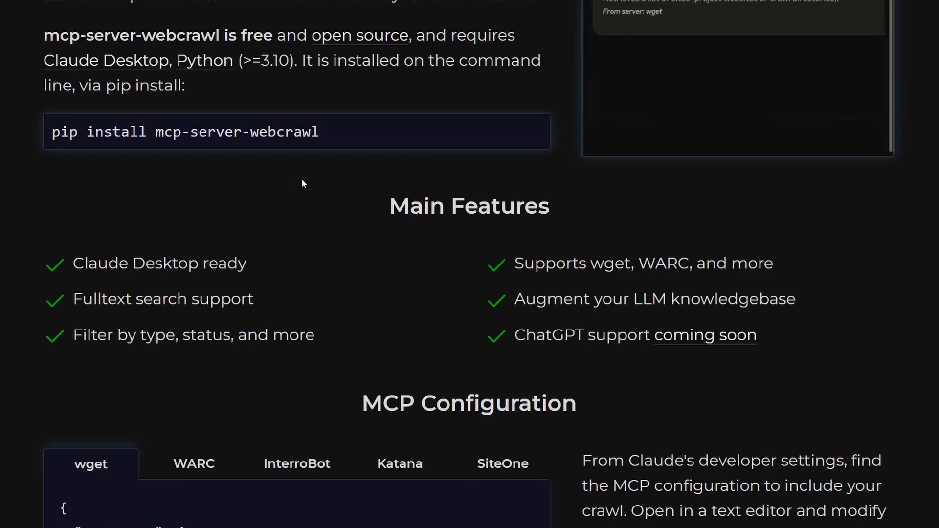
On the mcp-server-webcrawl website, examine the InterroBot example under MCP Configuration, especially its datasrc path
scroll(302, 178, "down", 6)
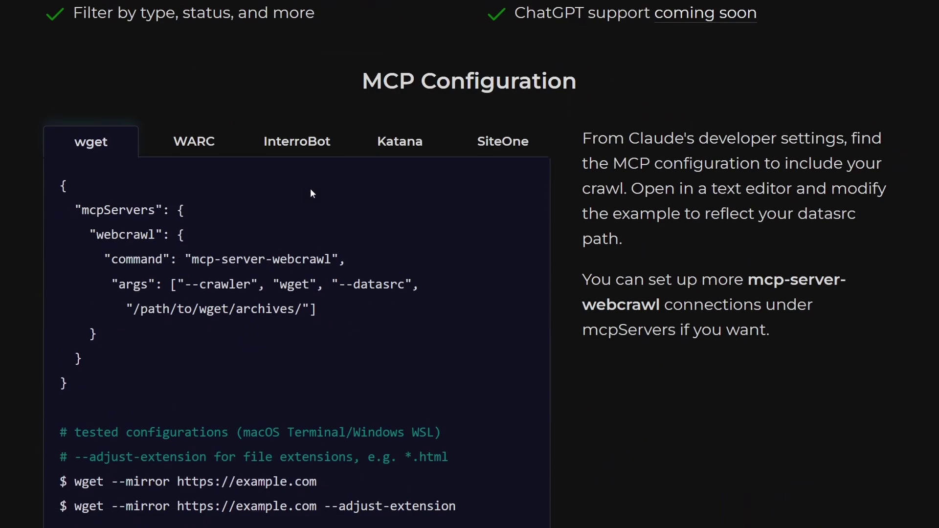
left_click(316, 142)
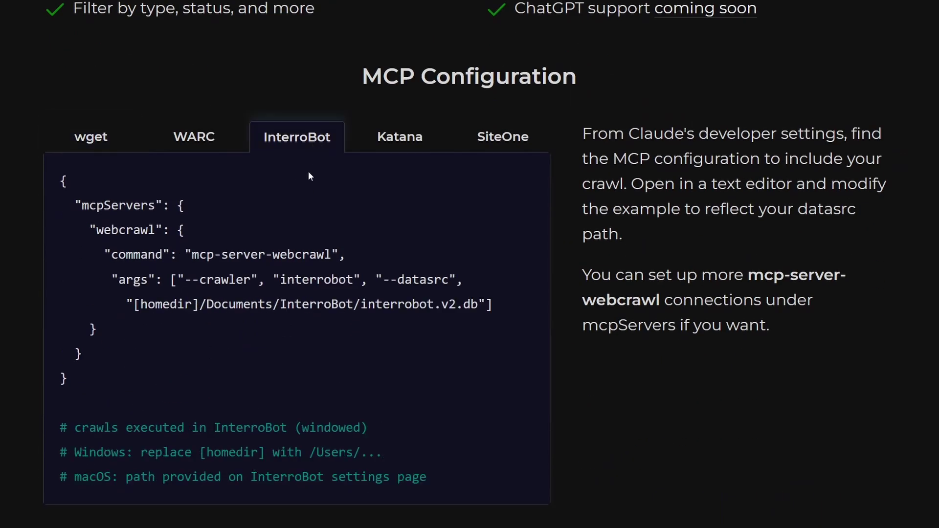
left_click_drag(478, 304, 136, 306)
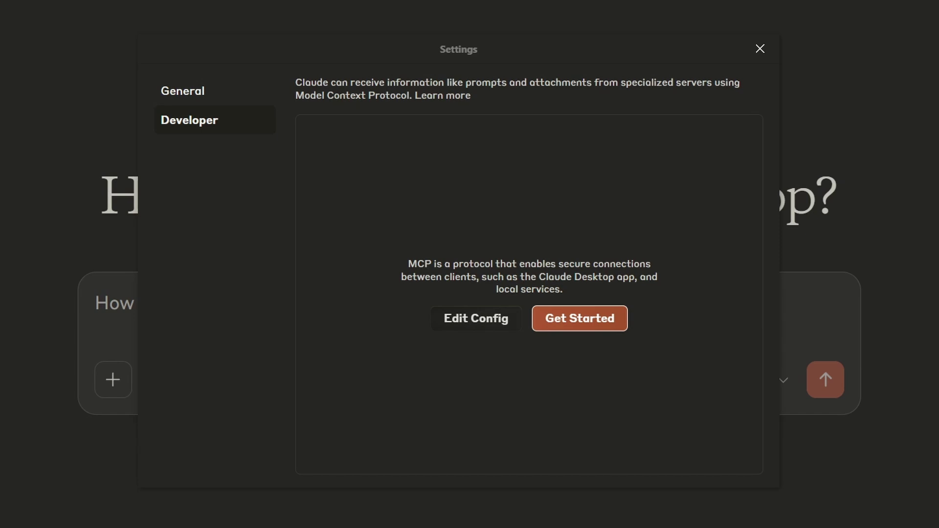
Close Claude Desktop's settings dialog and exit the app to reload its MCP configuration
left_click(760, 48)
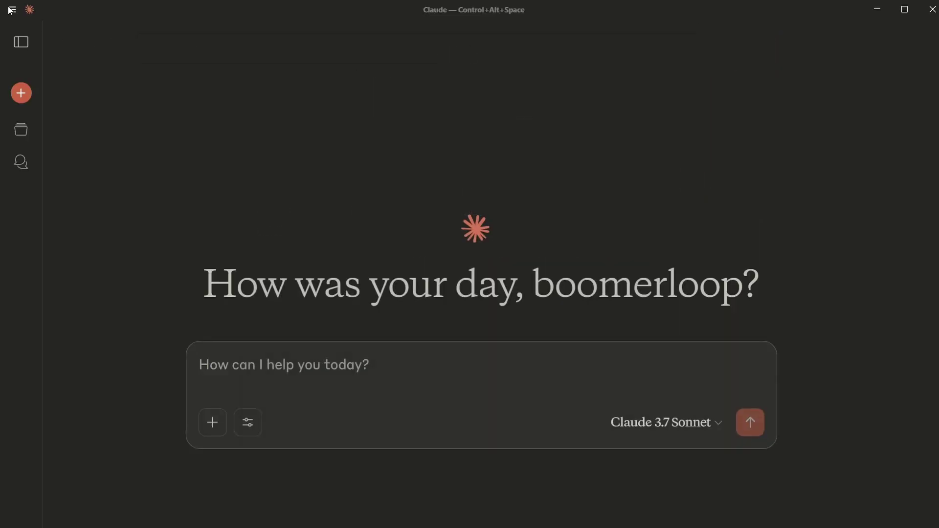
left_click(12, 9)
mouse_move(63, 23)
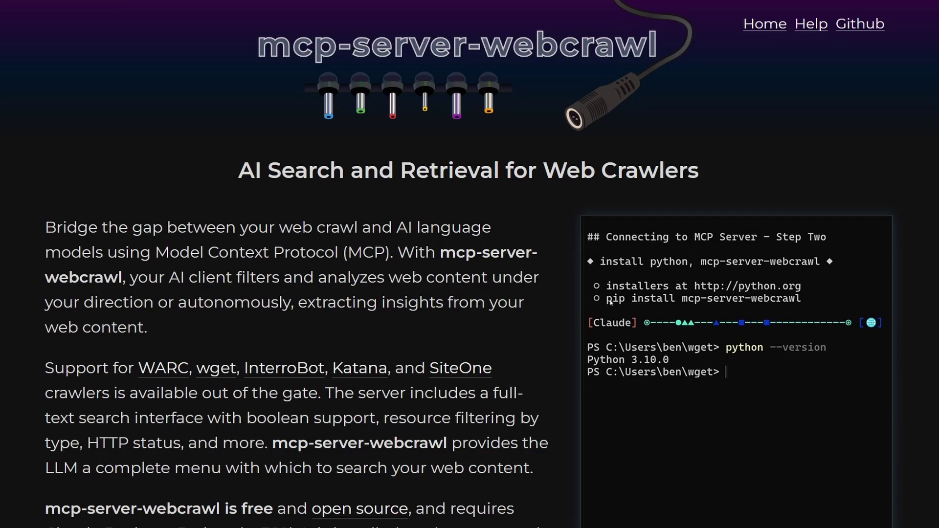
left_click_drag(606, 298, 799, 300)
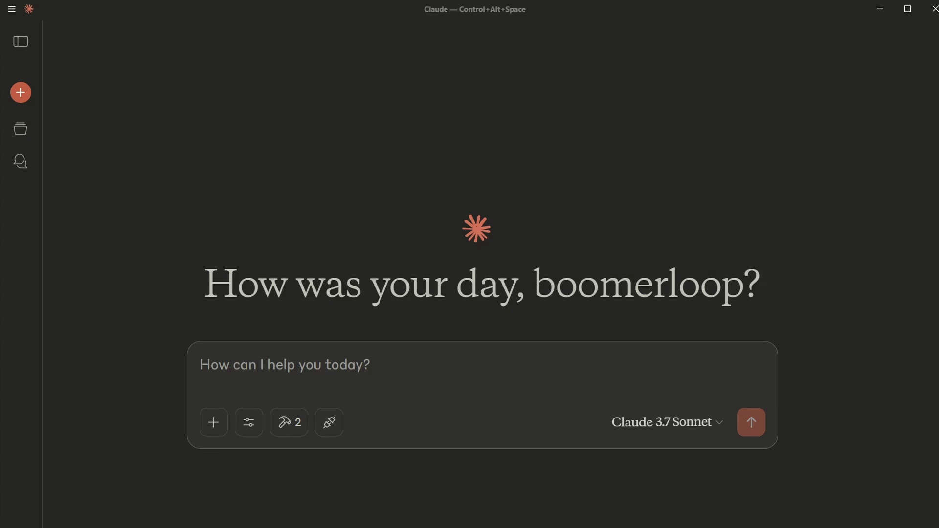
In Claude Desktop, view the available MCP tools and examine the webcrawl_search and webcrawl_sites entries
left_click(290, 426)
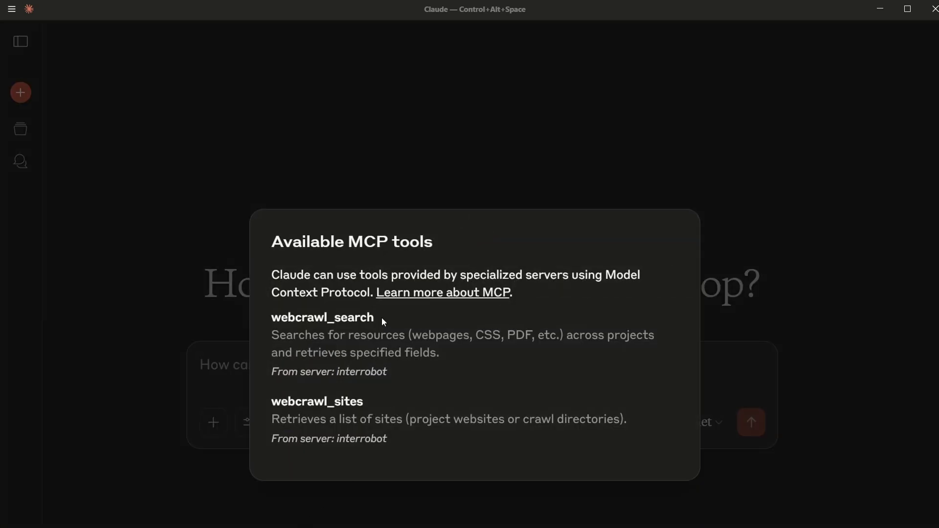
left_click_drag(381, 318, 269, 319)
left_click_drag(381, 404, 263, 402)
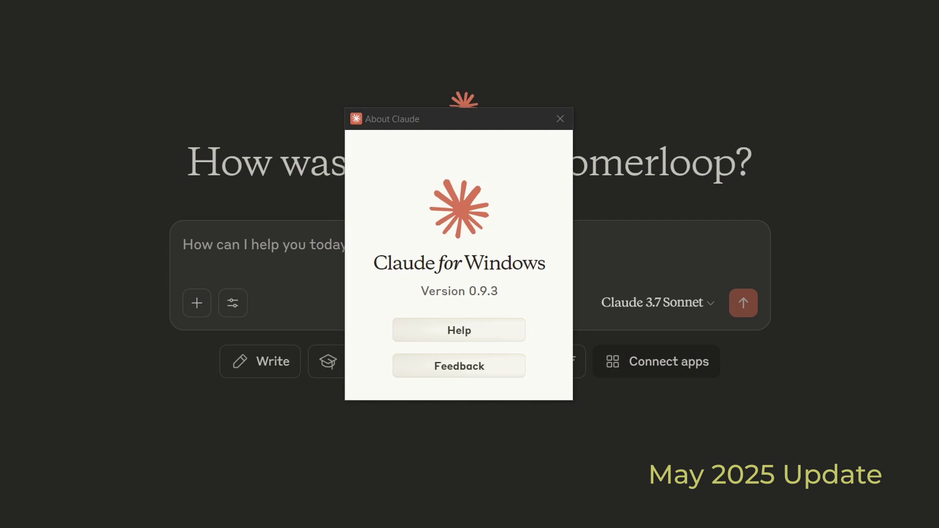
Close the About dialog and inspect the tools that the webcrawl server offers under Search and tools
left_click(560, 119)
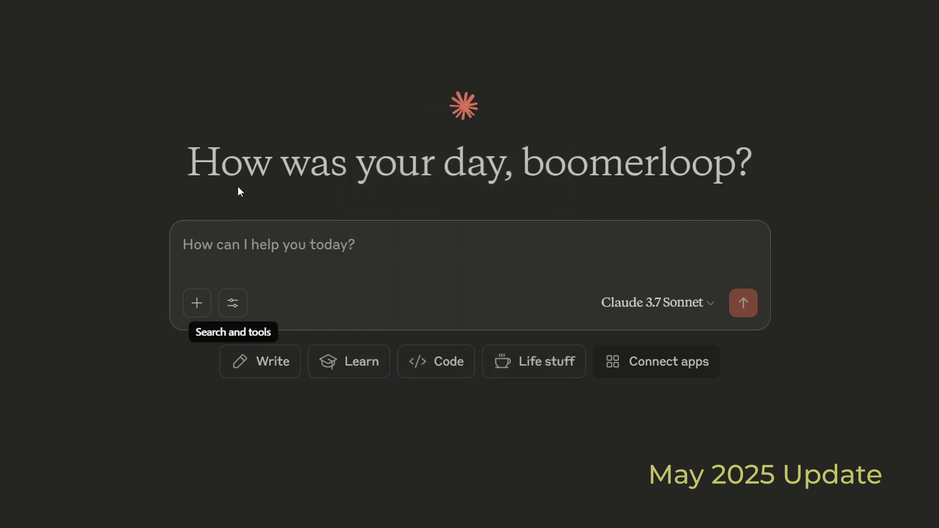
left_click(234, 304)
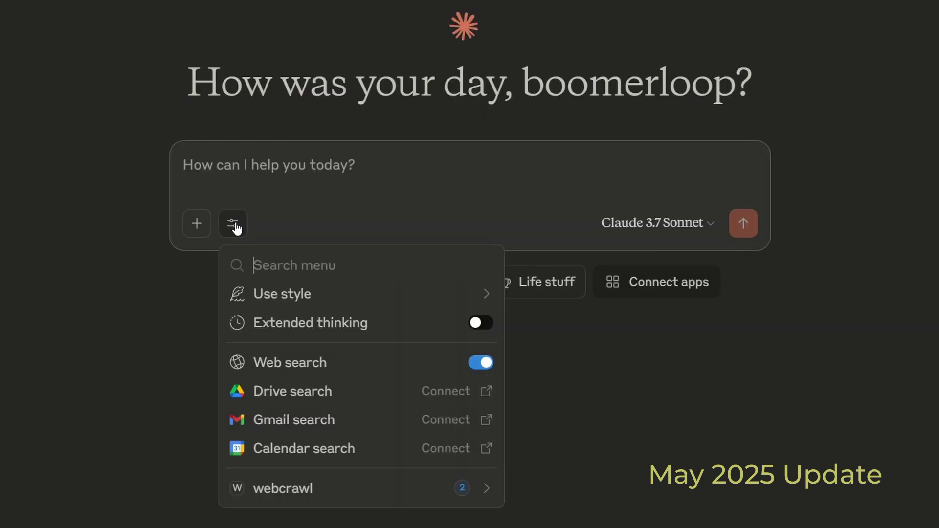
left_click(295, 493)
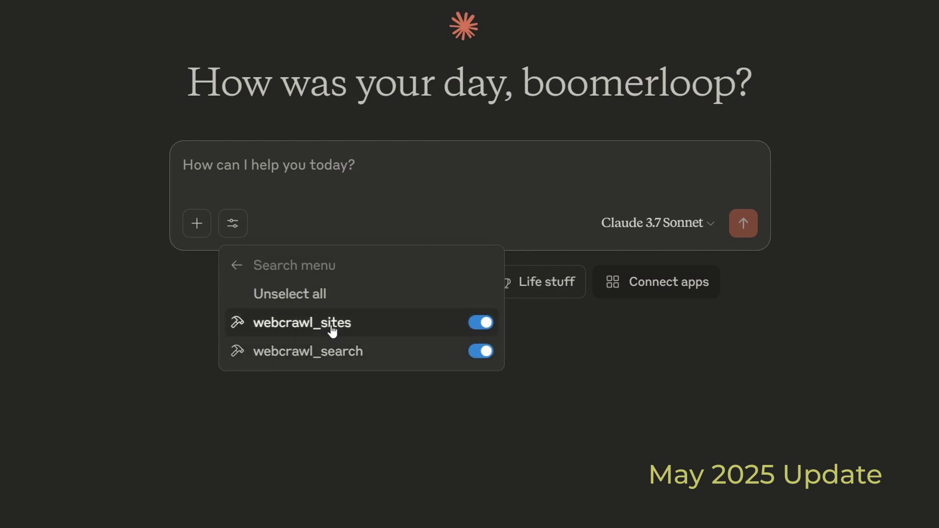
left_click(237, 266)
left_click(264, 223)
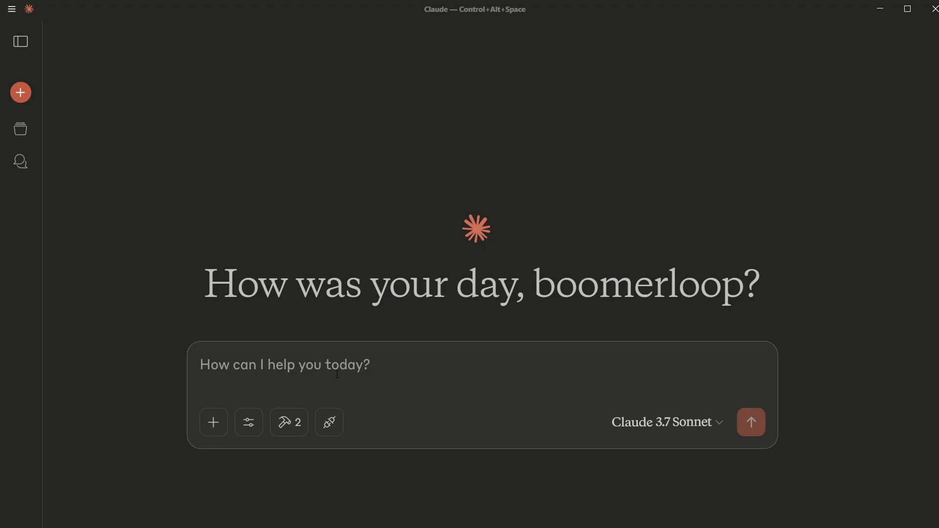
Ask Claude "Can you list webcrawls?" and allow the webcrawl_sites tool for this chat
type("Can")
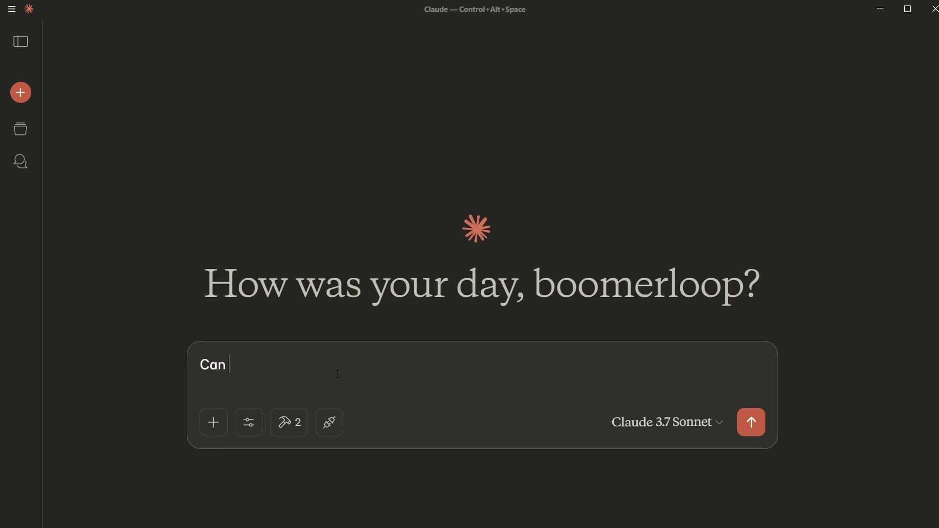
type("you list webcrawls?")
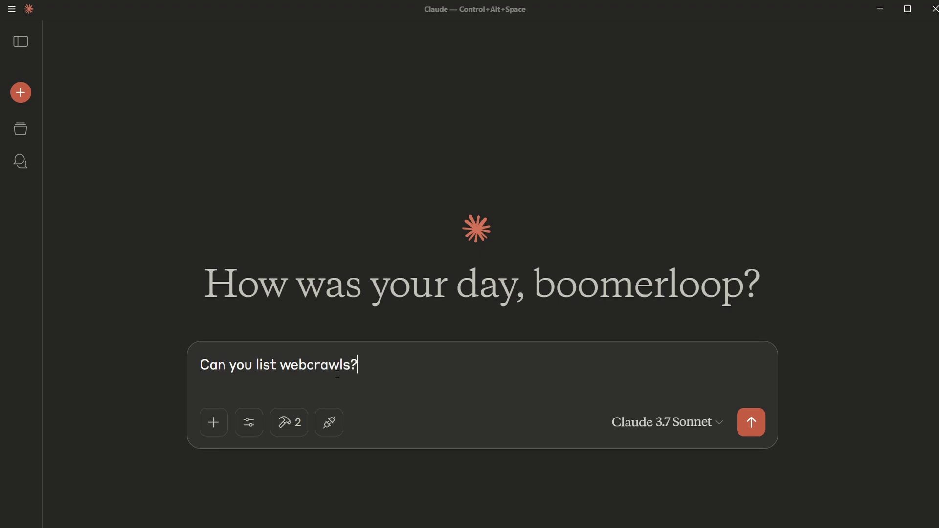
key("Return")
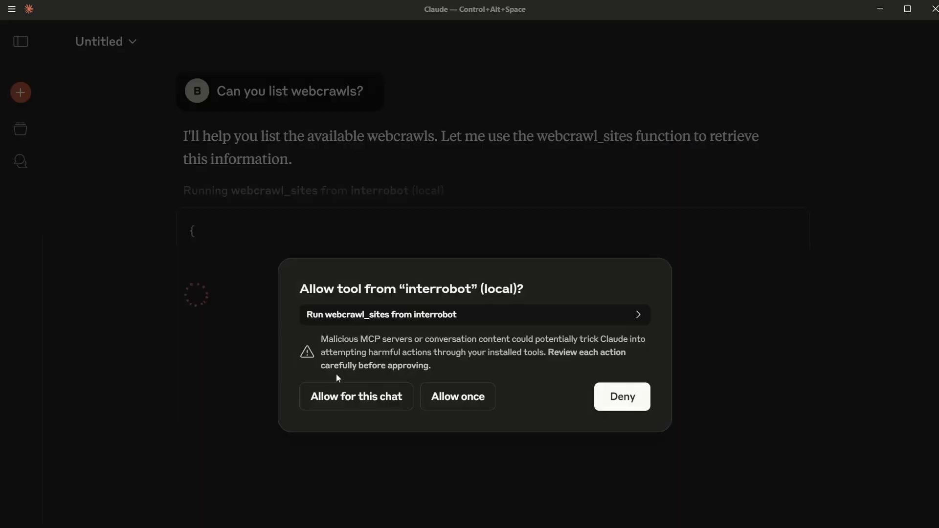
left_click(337, 396)
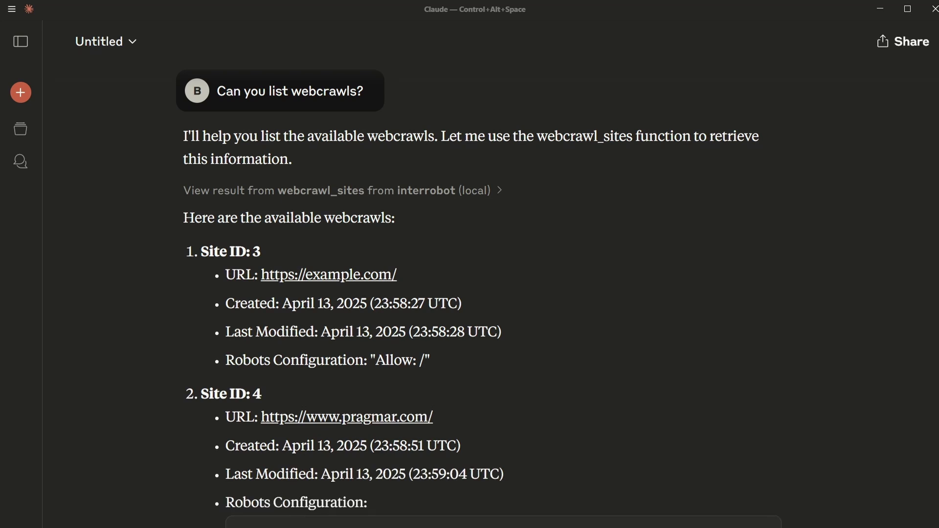
Ask "Can you file type summary of pragmar.com. Image types, html page count, etc.." and allow the webcrawl_search tool for this chat
scroll(697, 342, "down", 6)
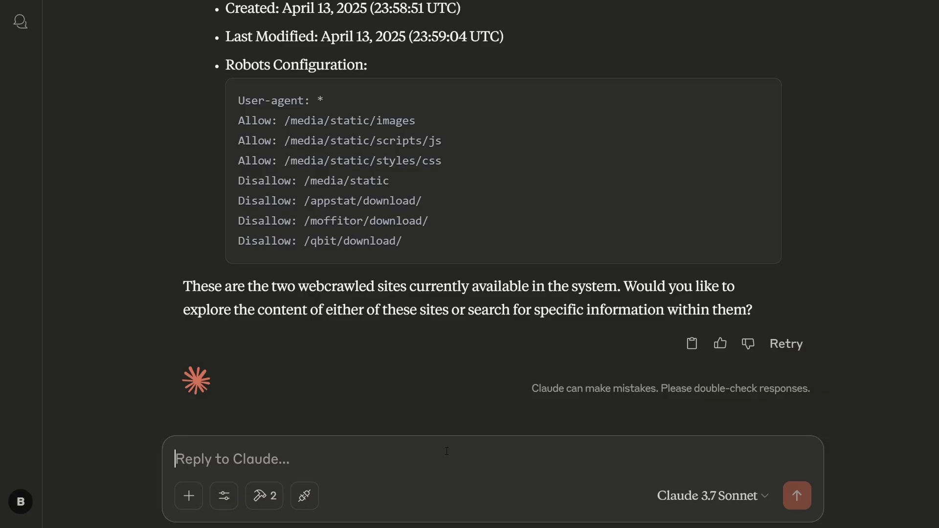
type("Can you")
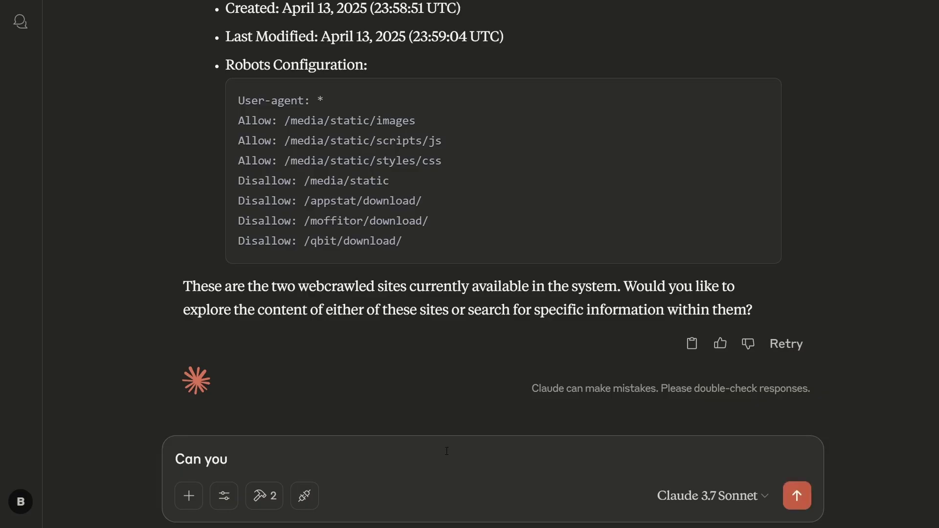
type(" file type summary ")
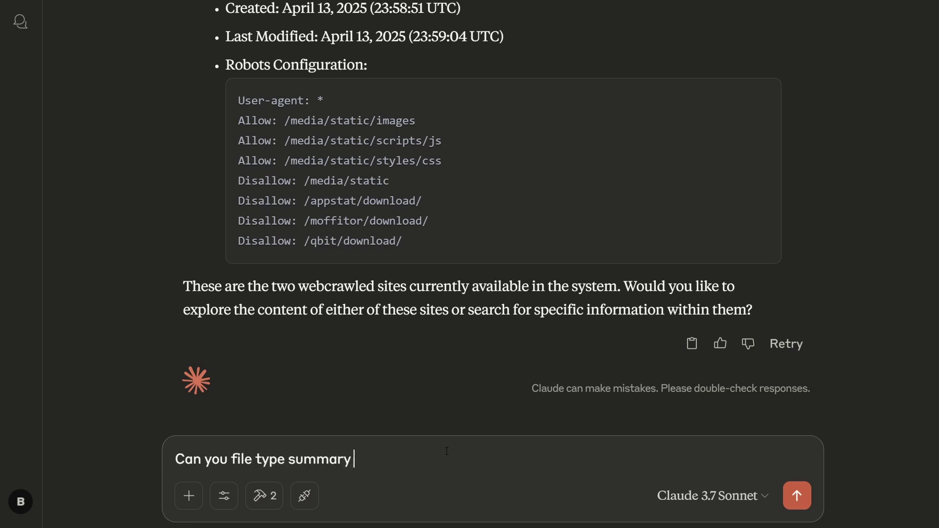
type("of pragmar.com")
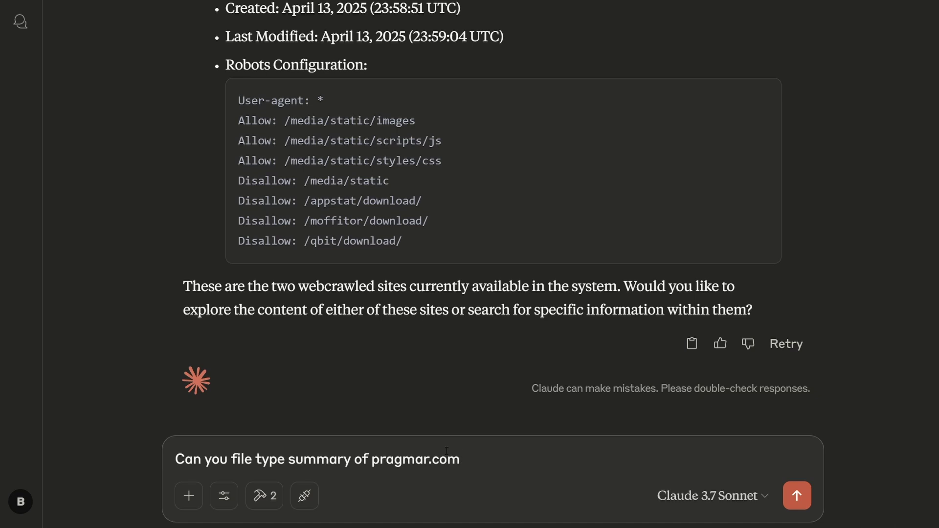
type(". Image types,")
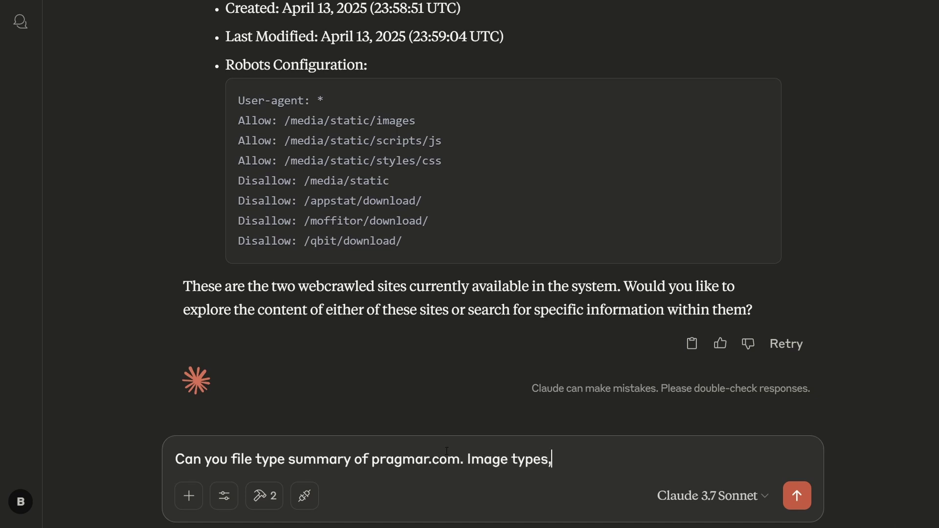
type(" html page count, etc.")
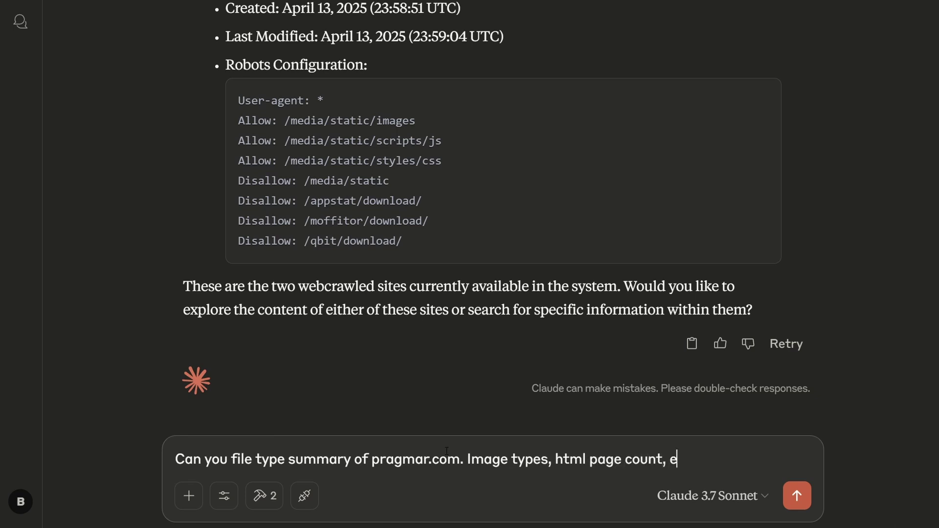
type(".")
key("Return")
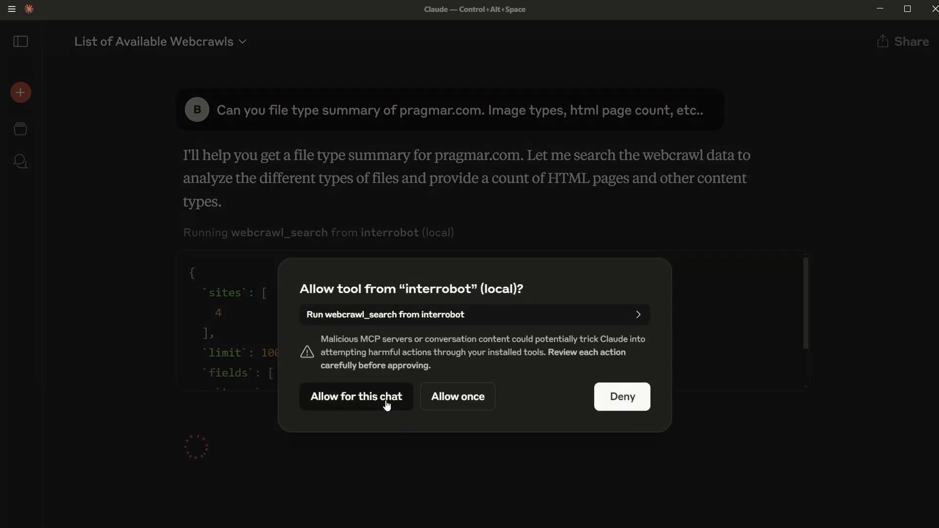
left_click(387, 404)
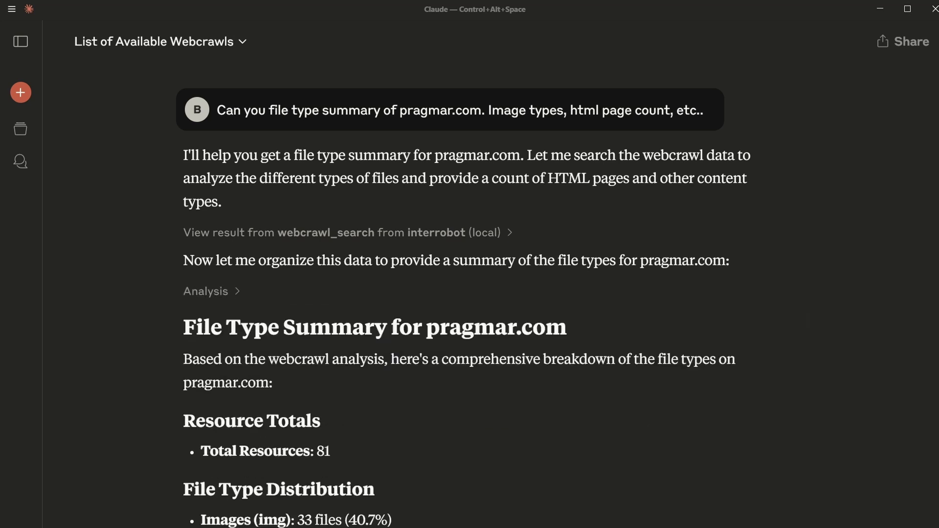
scroll(856, 328, "down", 4)
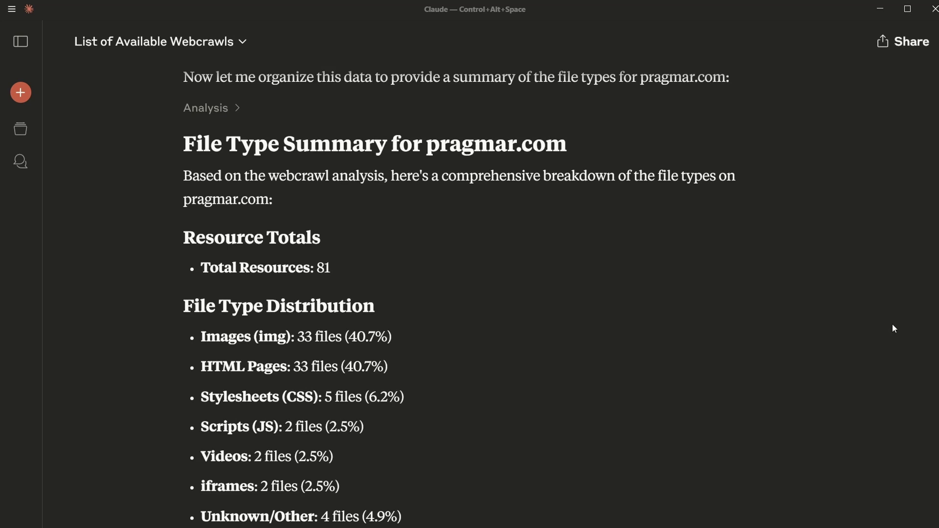